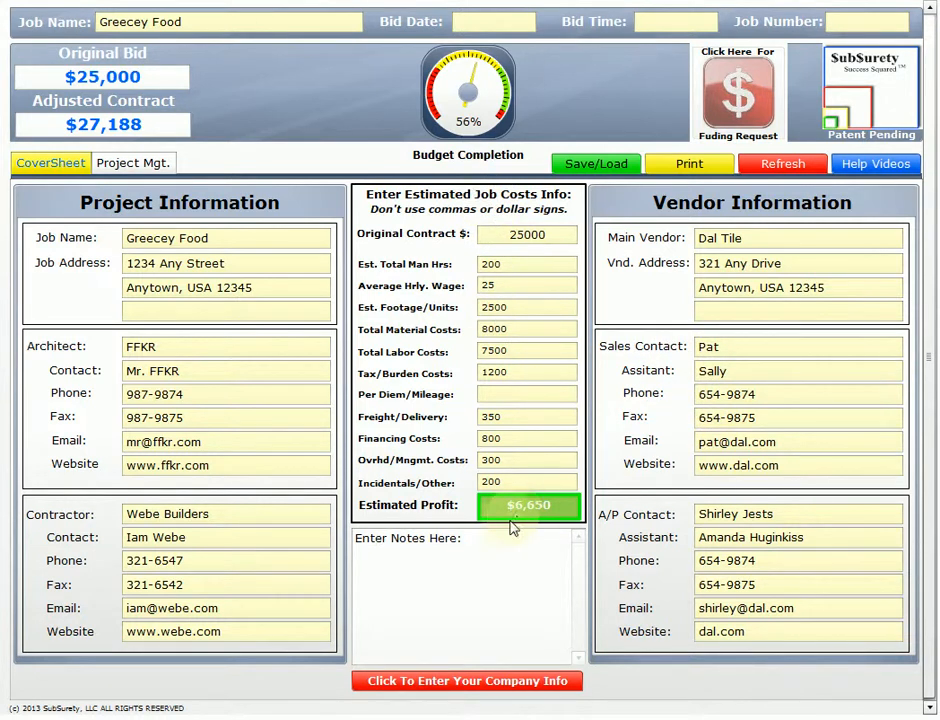
# - Examine the project's Productivity charts, comparing actual with estimated footage per hour, footage set, labor per square foot and average hourly wage
pyautogui.click(159, 175)
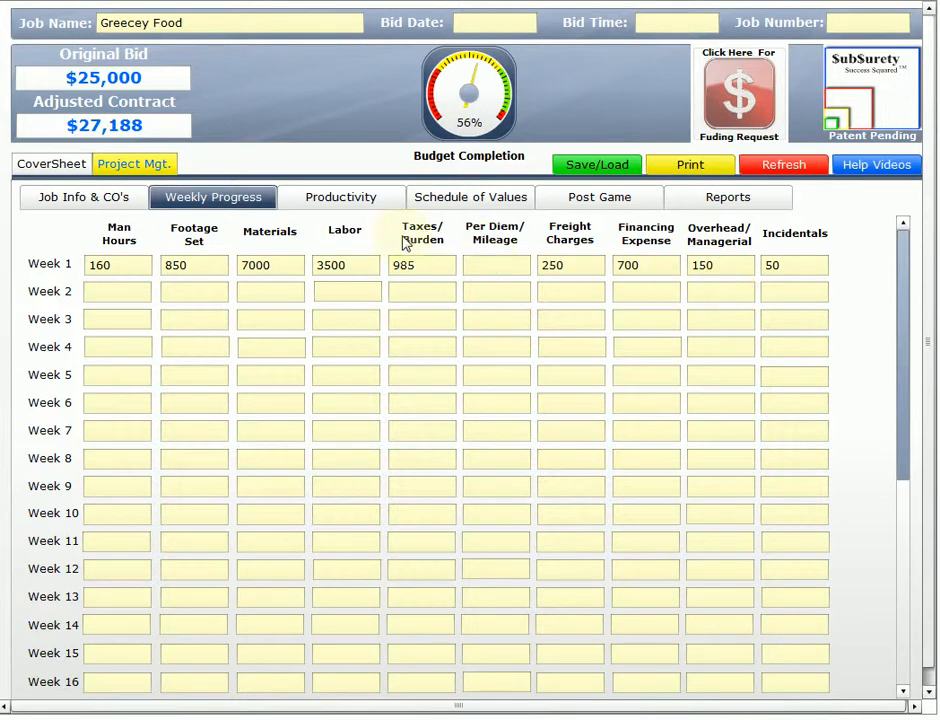
pyautogui.click(341, 200)
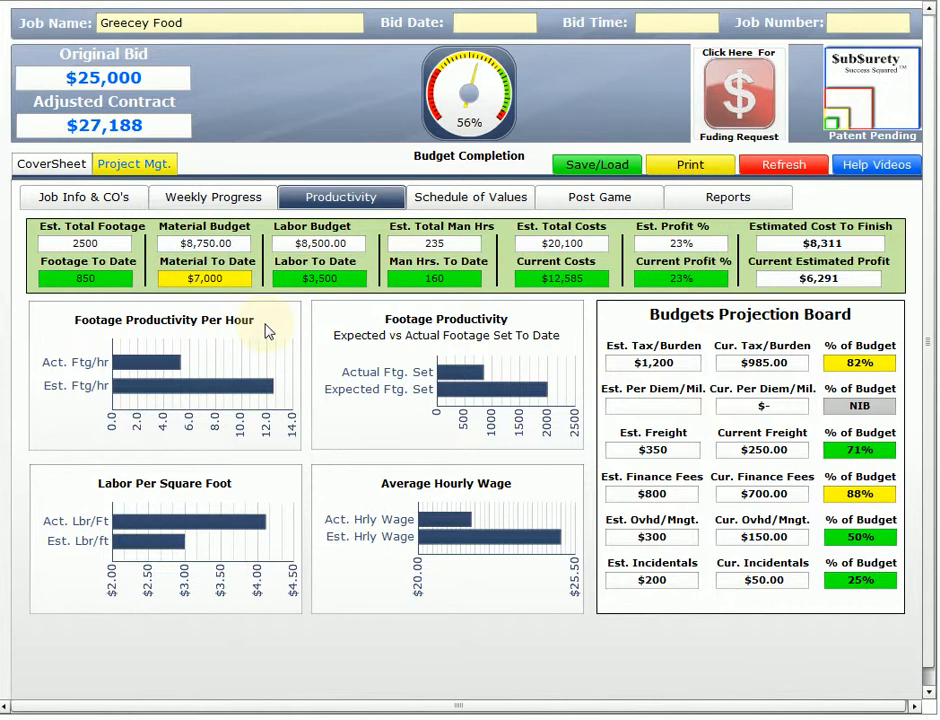
pyautogui.moveTo(157, 372)
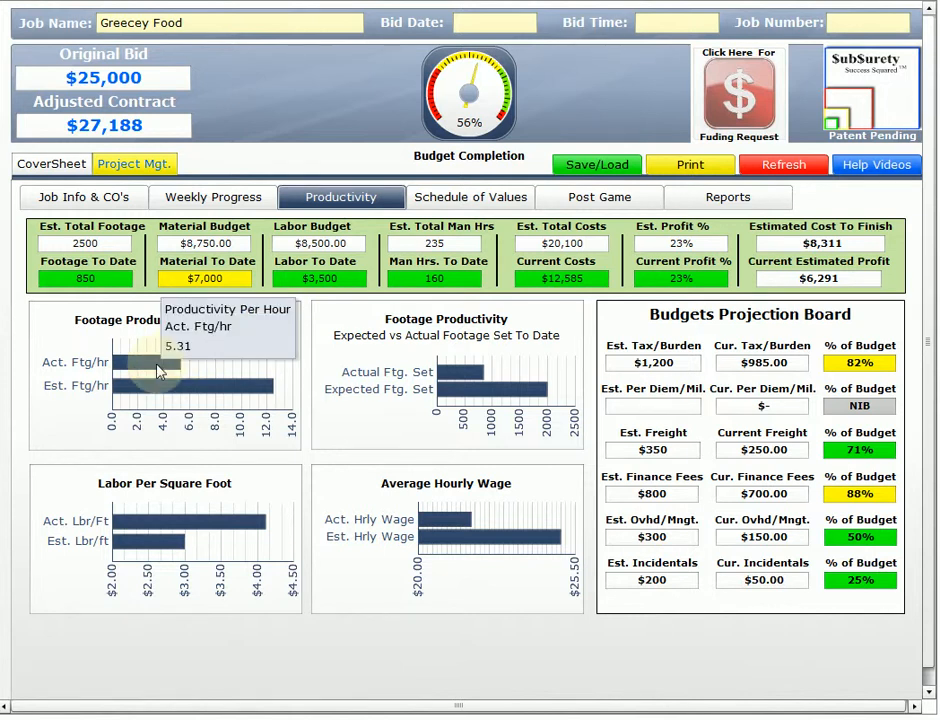
pyautogui.moveTo(157, 394)
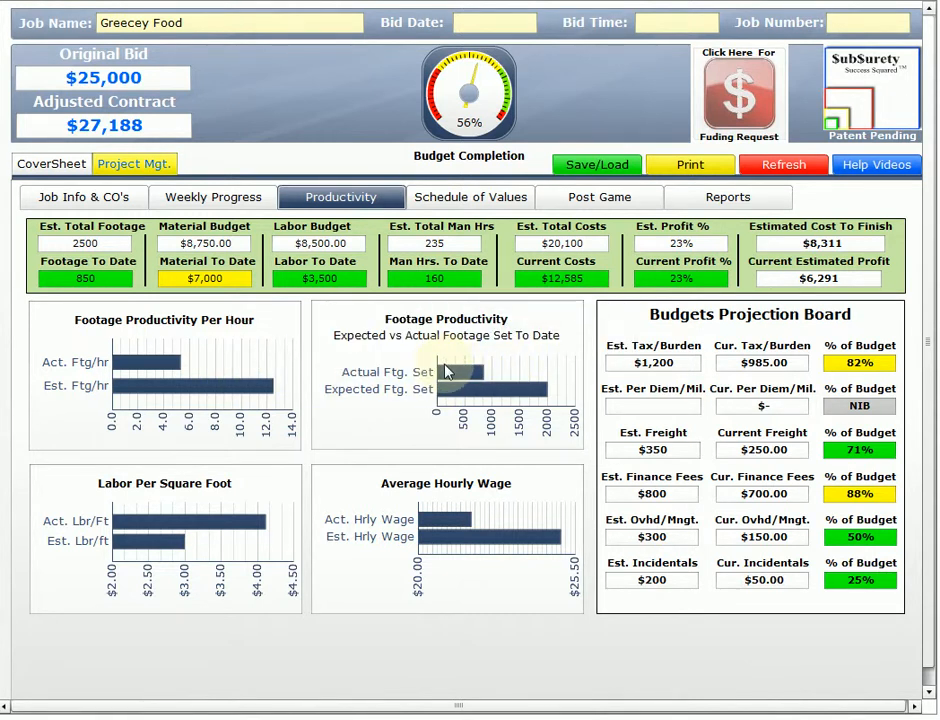
pyautogui.moveTo(448, 376)
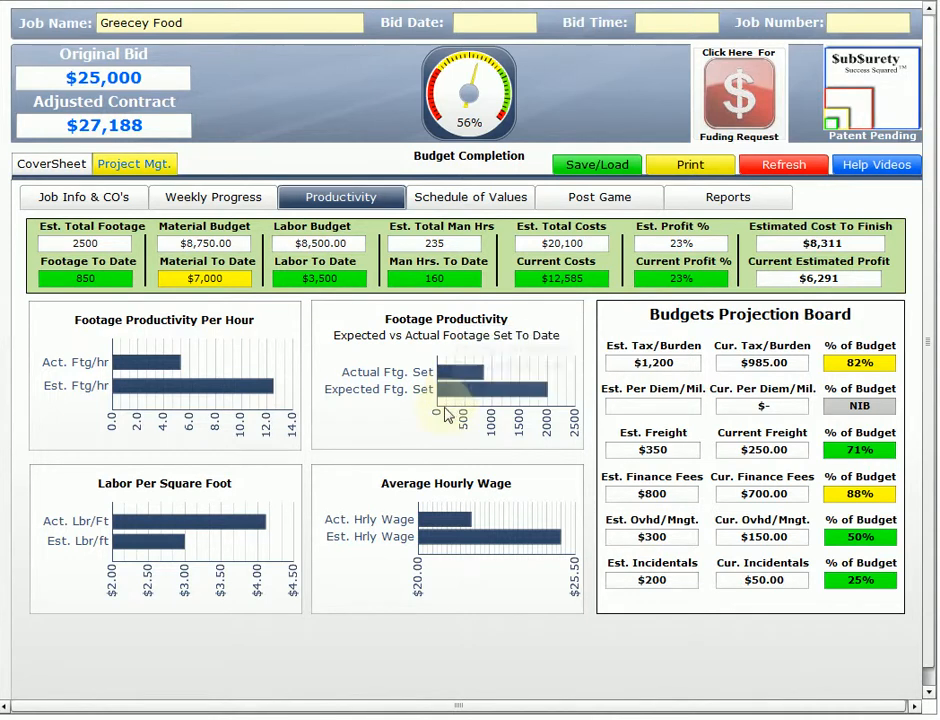
pyautogui.moveTo(203, 531)
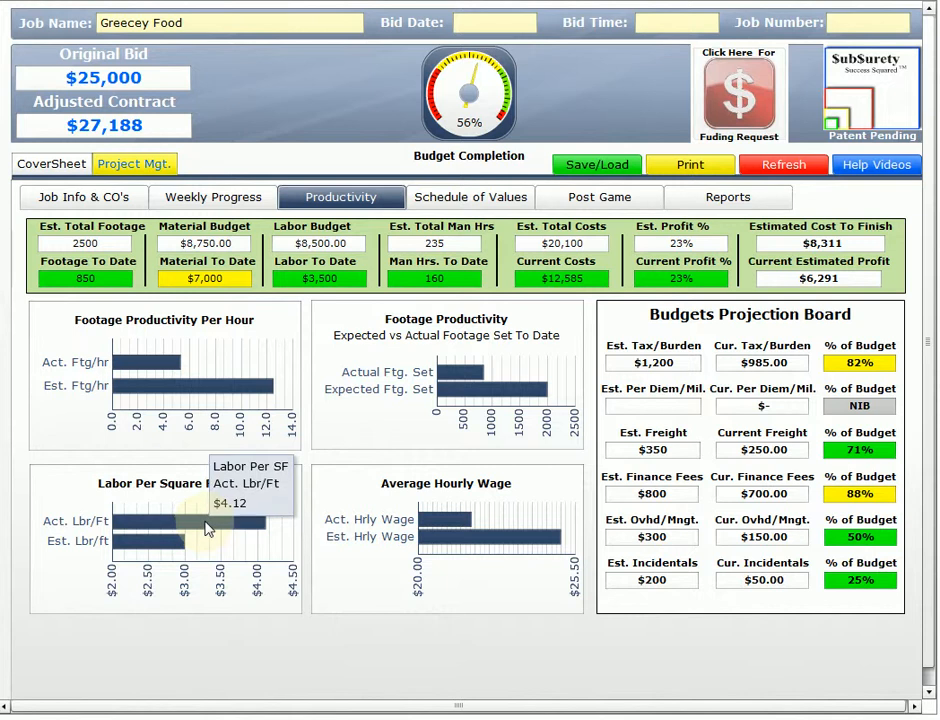
pyautogui.moveTo(153, 548)
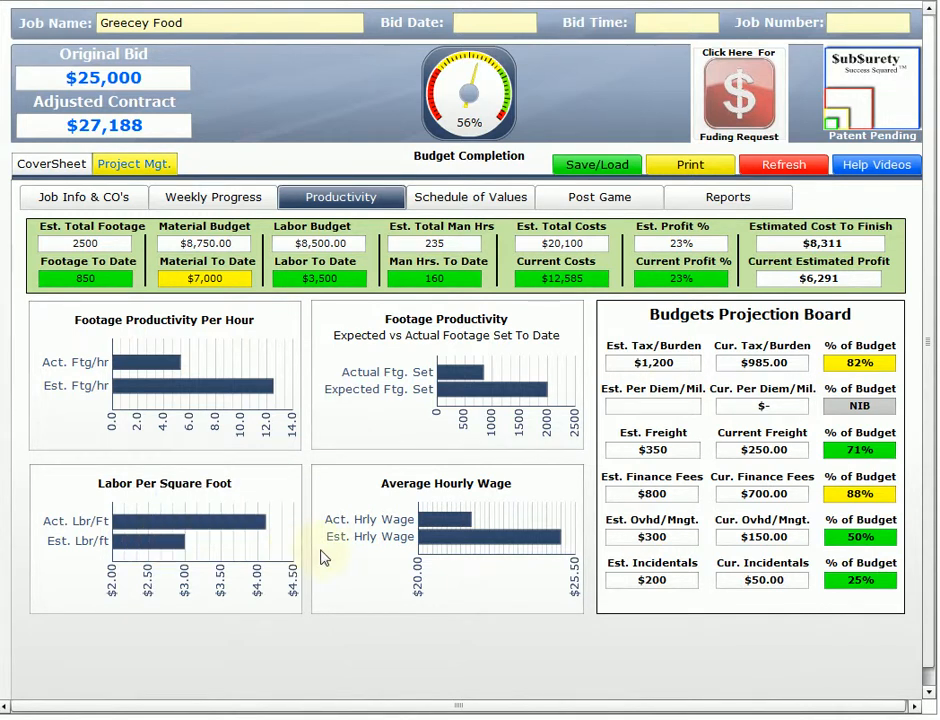
pyautogui.moveTo(447, 522)
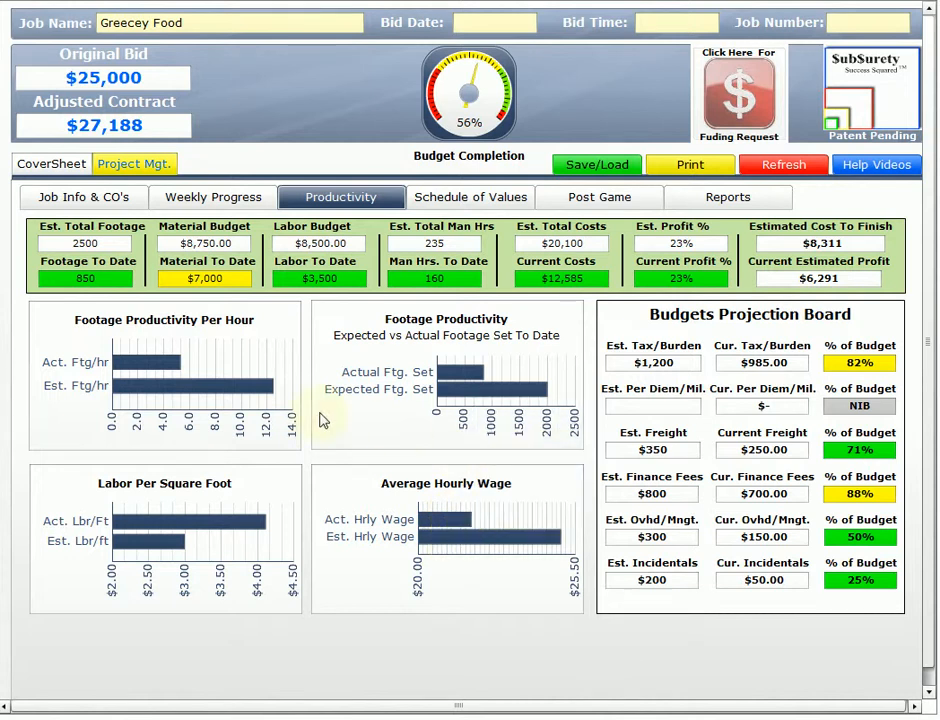
pyautogui.moveTo(418, 543)
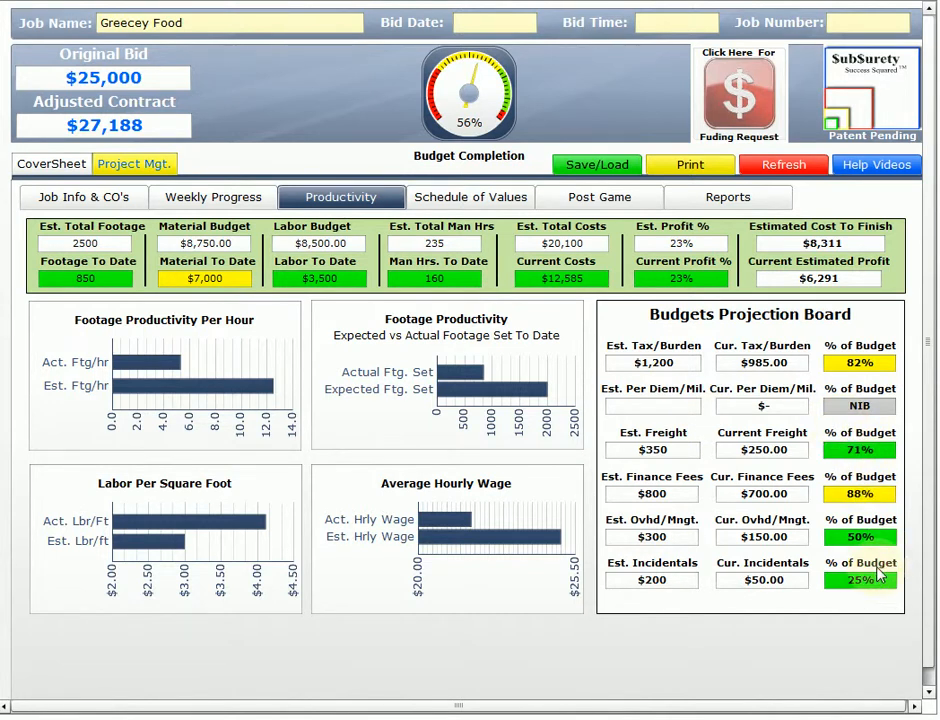
# - In the weekly progress log, enter Week 2 man hours of 120, footage set of 1500 and materials of 500
pyautogui.click(237, 207)
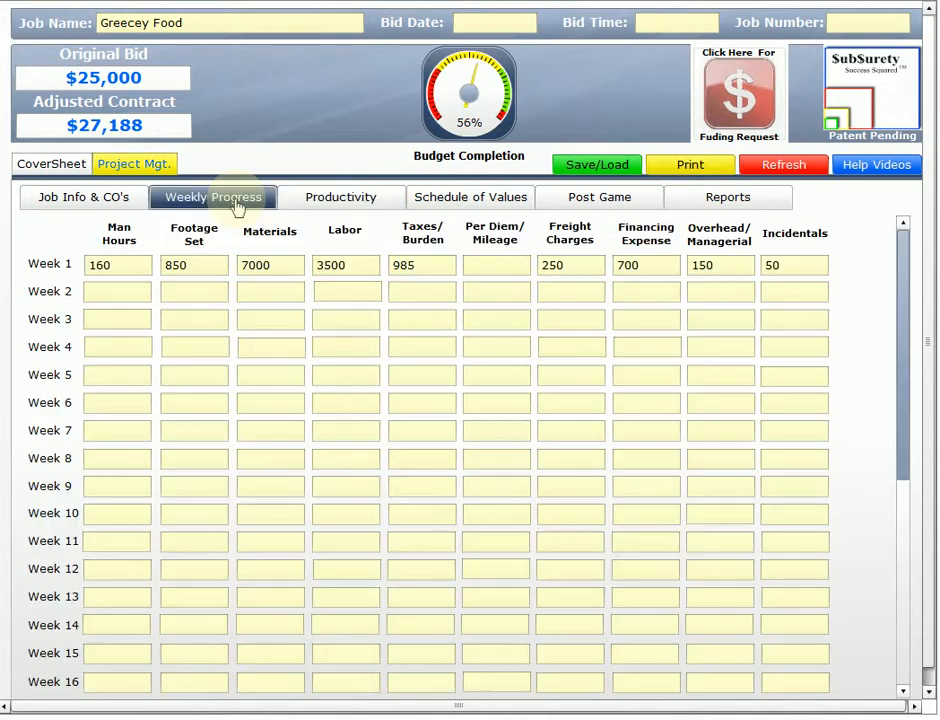
pyautogui.click(117, 289)
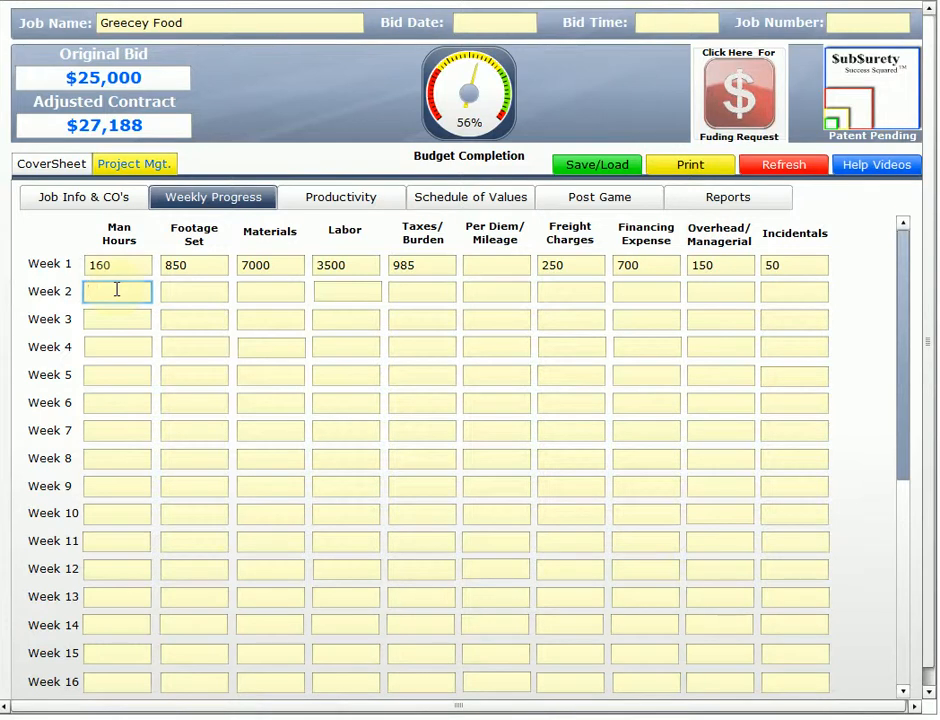
pyautogui.write('120')
pyautogui.click(172, 293)
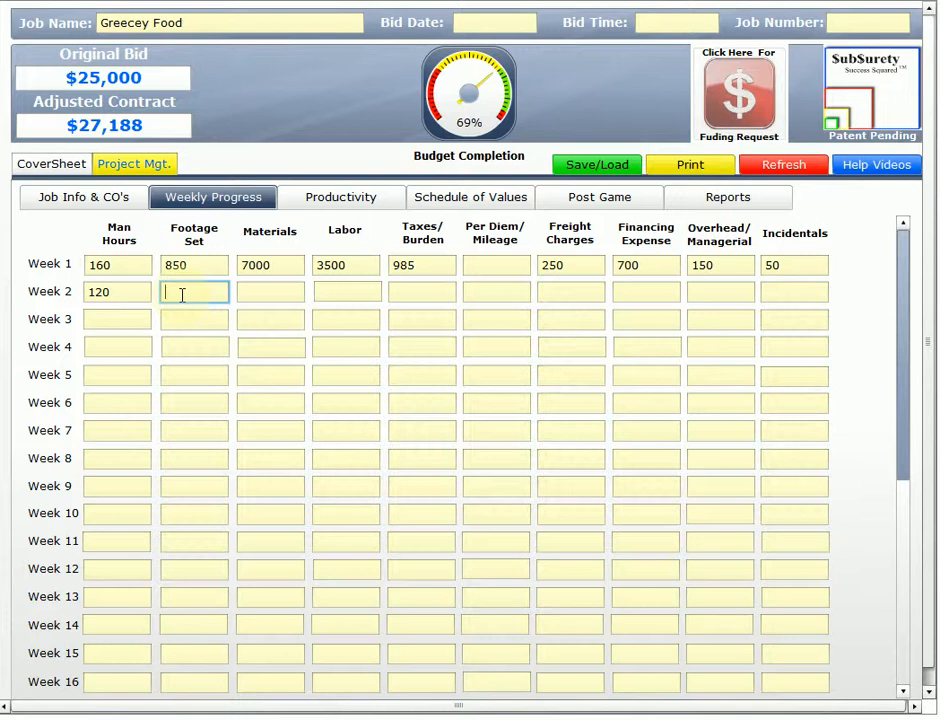
pyautogui.write('1500')
pyautogui.click(260, 293)
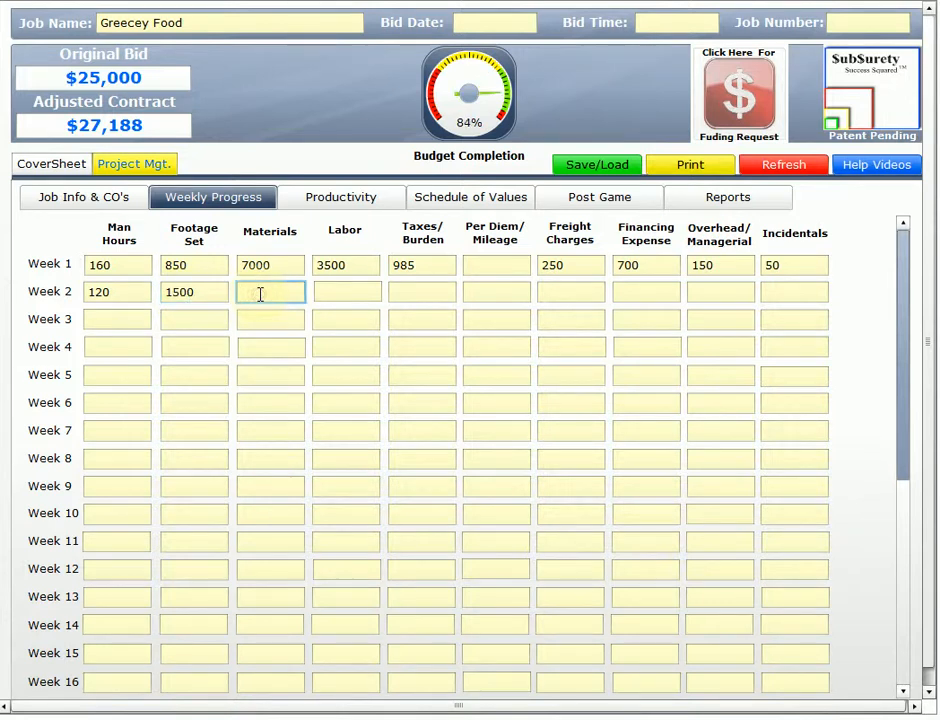
pyautogui.write('500')
# - Complete the Week 2 costs with labor 2800, taxes/burden 350, overhead/managerial 100 and incidentals 50, leaving freight charges blank
pyautogui.click(329, 290)
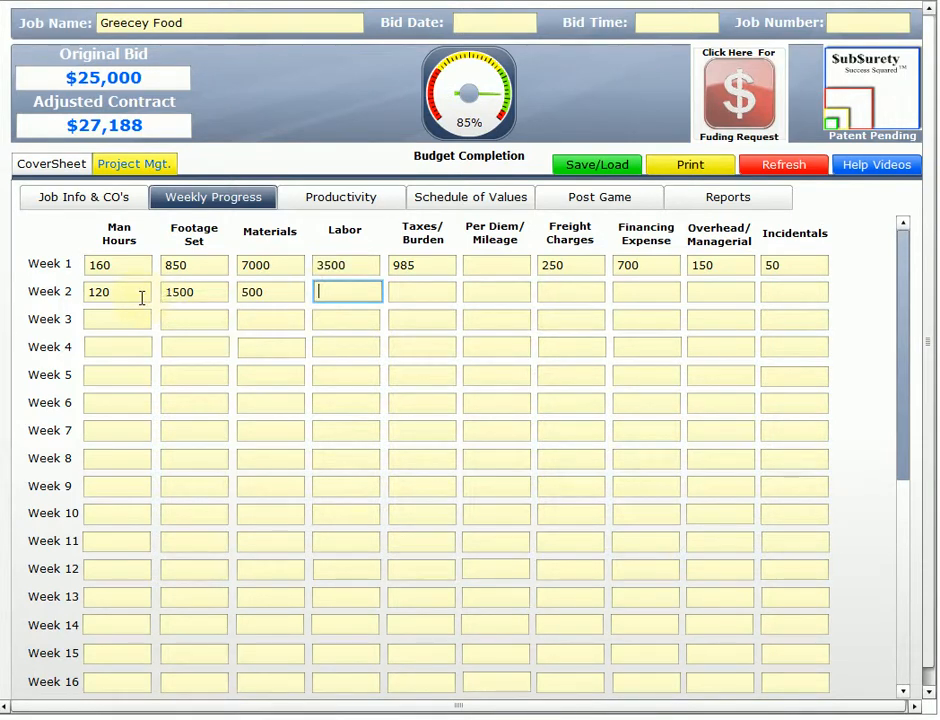
pyautogui.write('2800')
pyautogui.click(415, 289)
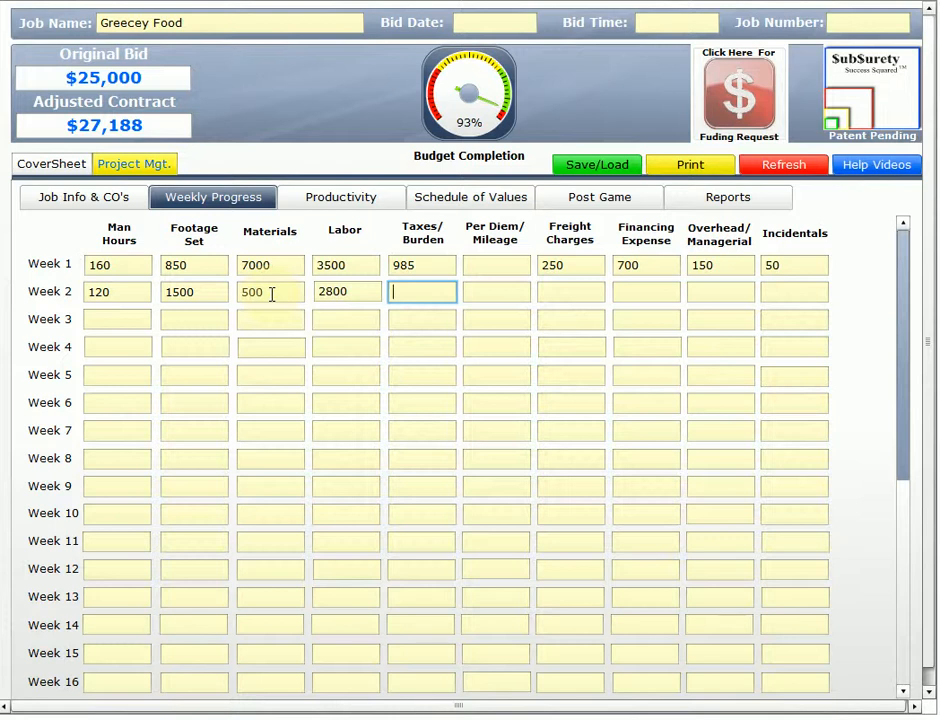
pyautogui.write('350')
pyautogui.click(561, 293)
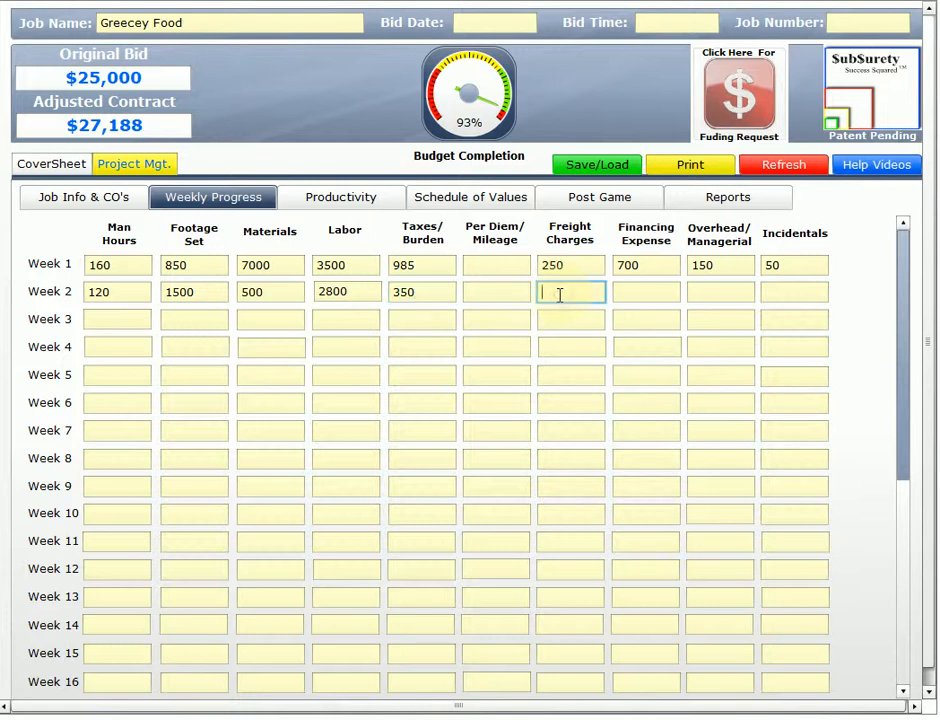
pyautogui.click(707, 288)
pyautogui.write('100')
pyautogui.click(772, 290)
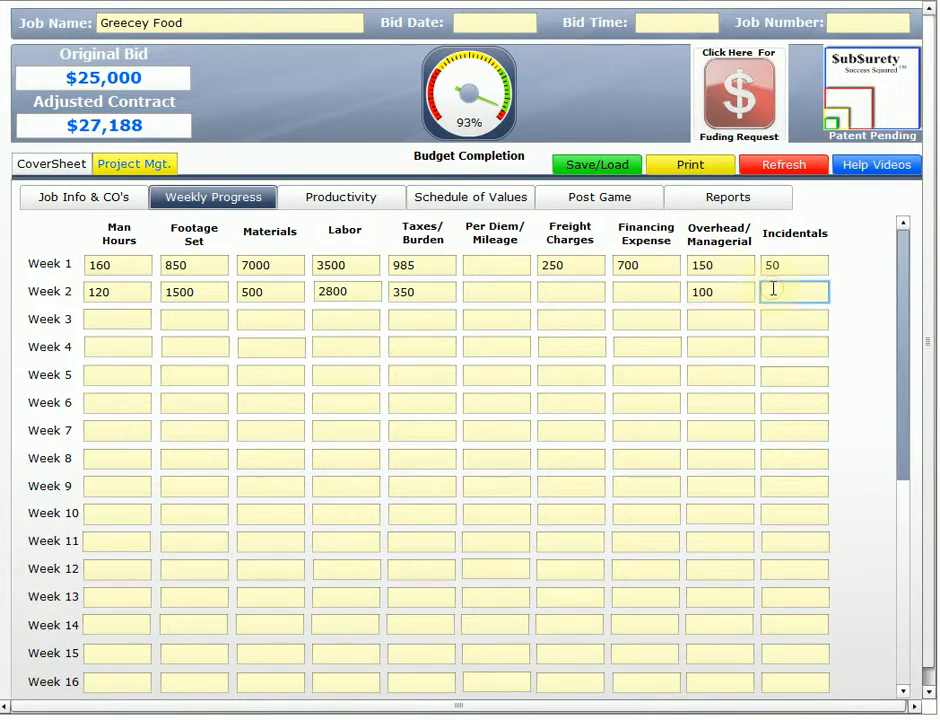
pyautogui.write('50')
# - Review the Productivity charts with Week 2 included, checking footage per hour, footage set and average hourly wage
pyautogui.click(345, 205)
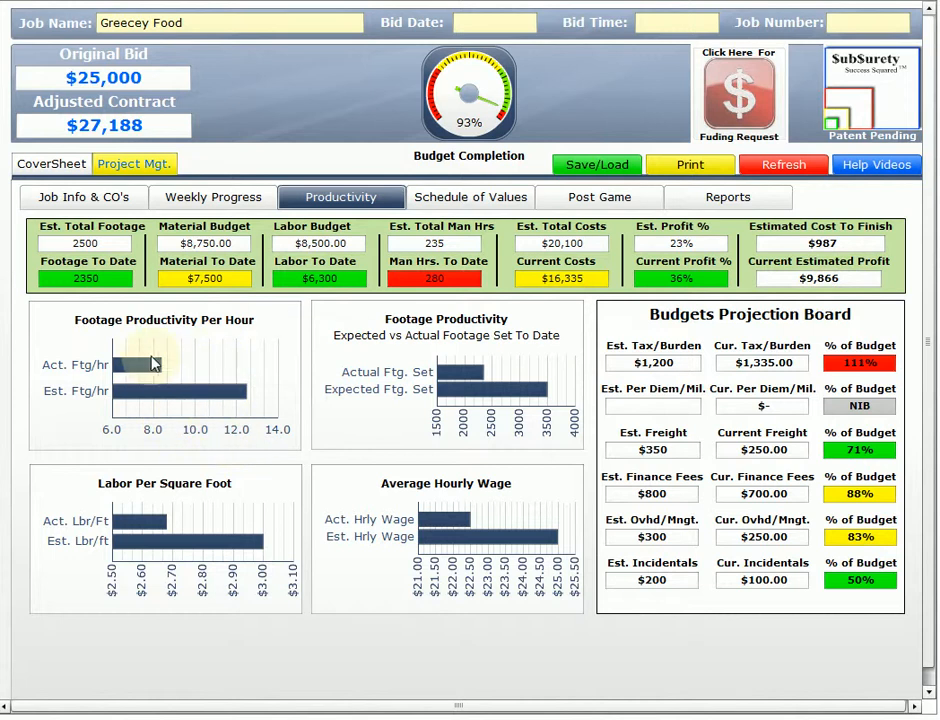
pyautogui.moveTo(133, 372)
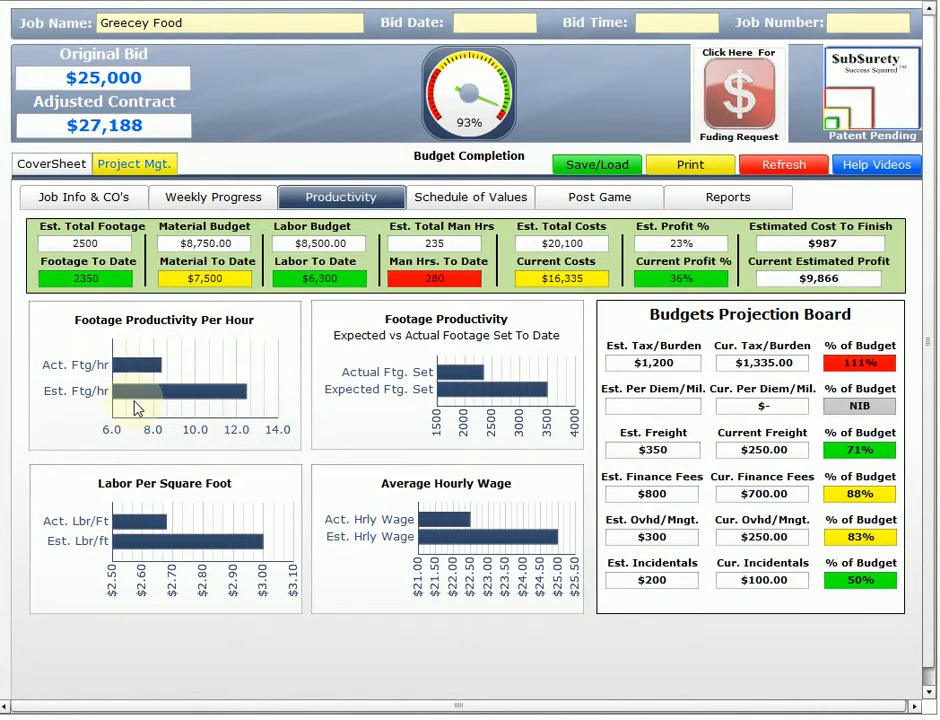
pyautogui.moveTo(141, 403)
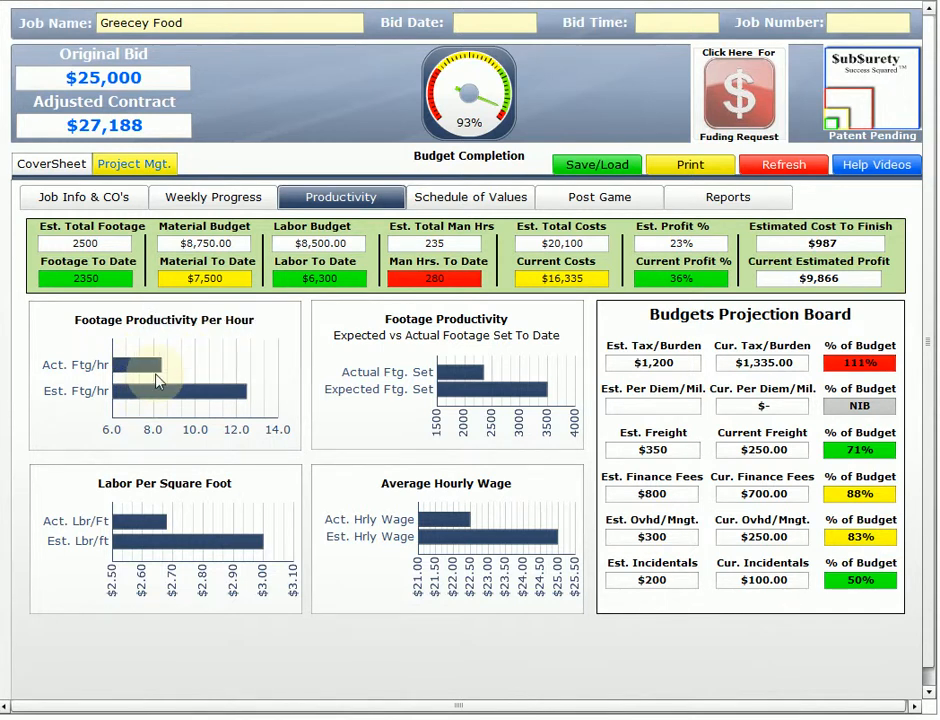
pyautogui.moveTo(480, 378)
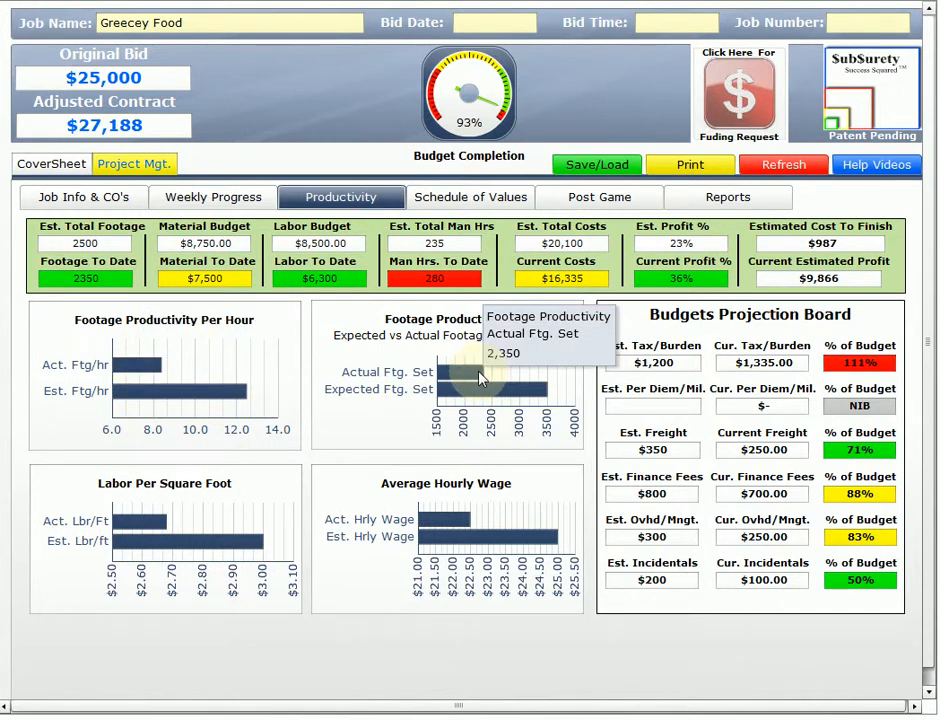
pyautogui.moveTo(478, 401)
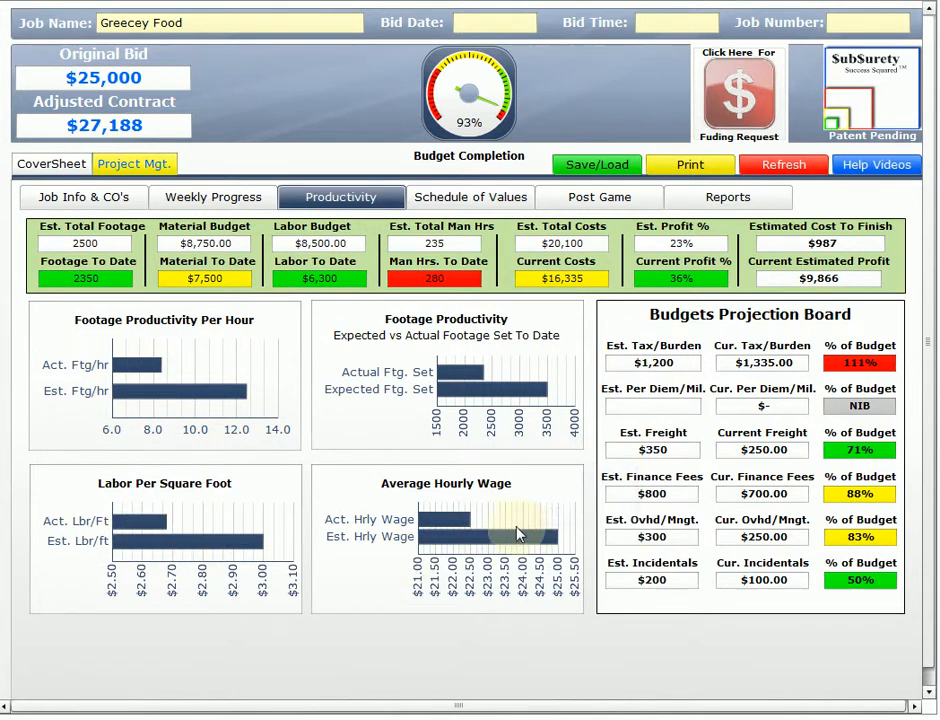
pyautogui.moveTo(457, 522)
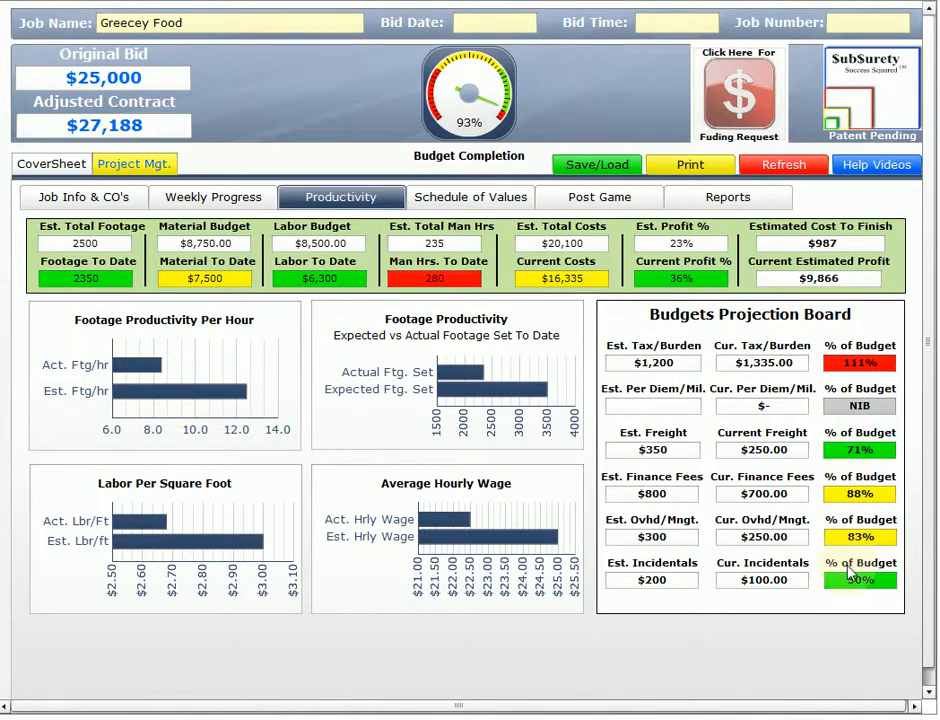
# - In the weekly progress log, enter Week 3 man hours of 20, footage set of 150 and materials of 50
pyautogui.click(205, 205)
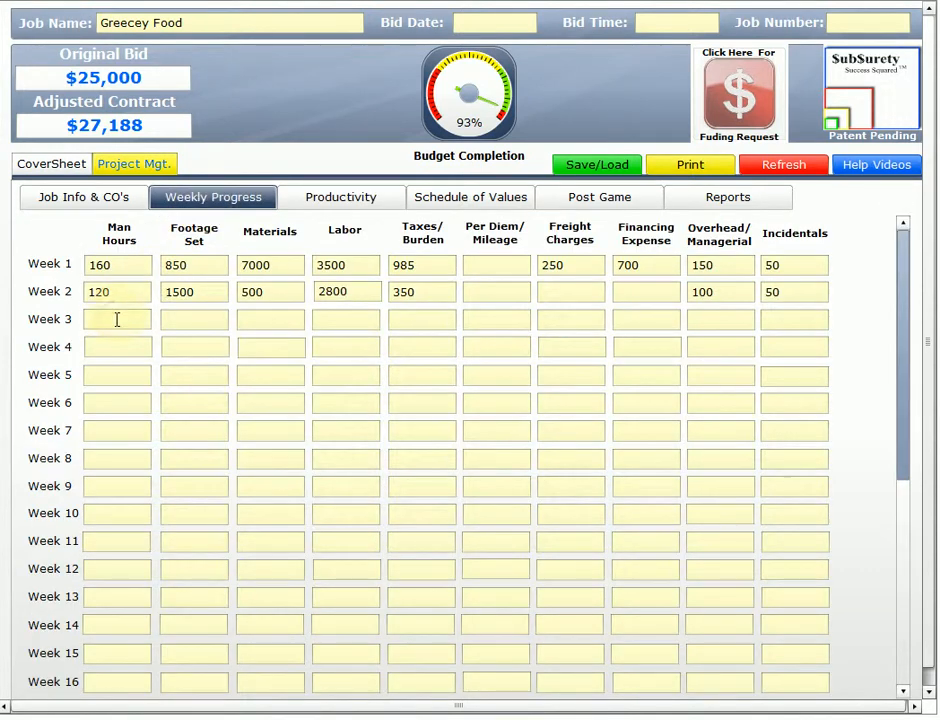
pyautogui.click(117, 319)
pyautogui.click(199, 321)
pyautogui.write('150')
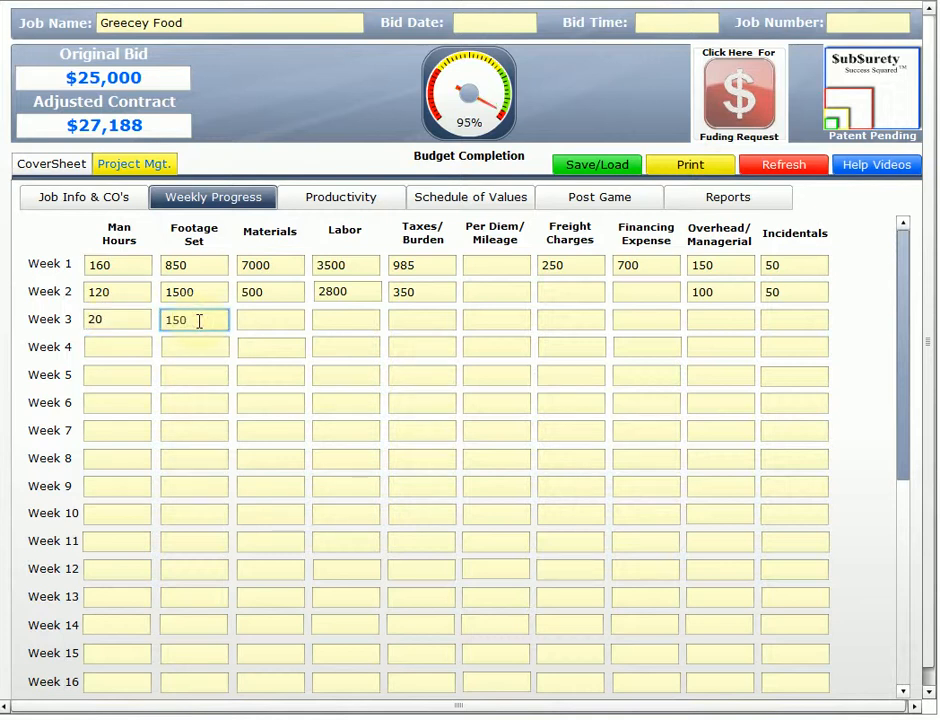
pyautogui.click(269, 320)
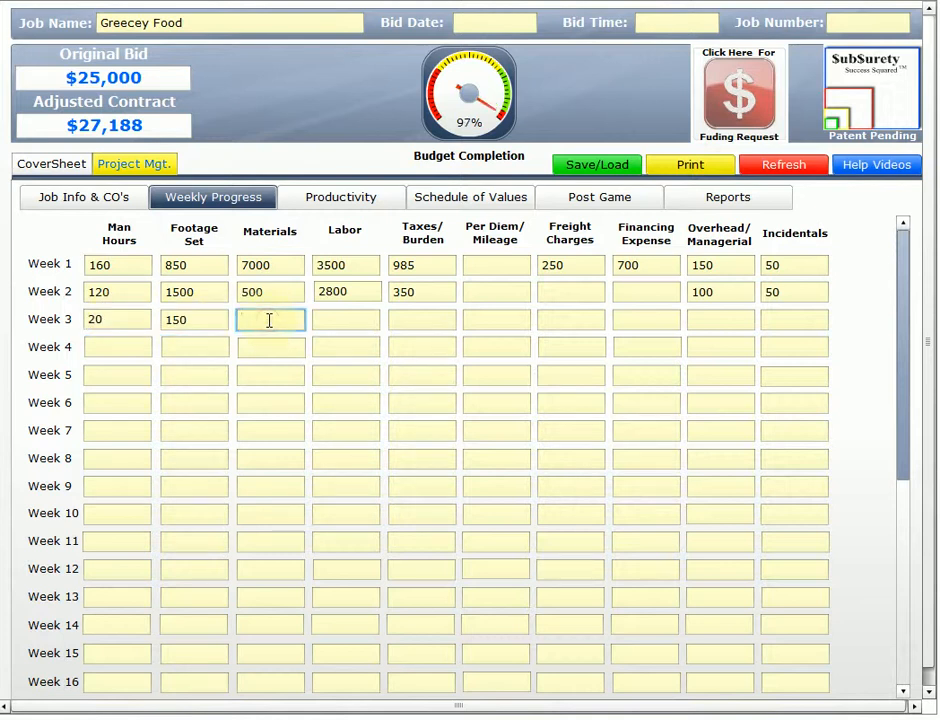
pyautogui.write('50')
# - Complete the Week 3 costs with labor 300, taxes/burden 75, overhead/managerial 50 and incidentals 50
pyautogui.click(342, 320)
pyautogui.click(429, 320)
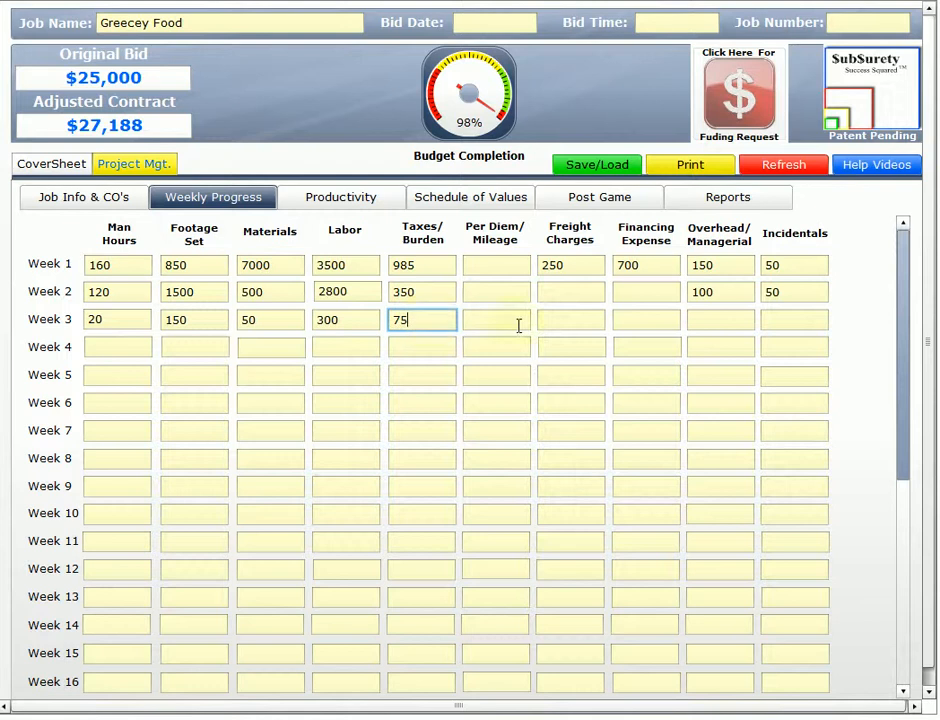
pyautogui.click(708, 319)
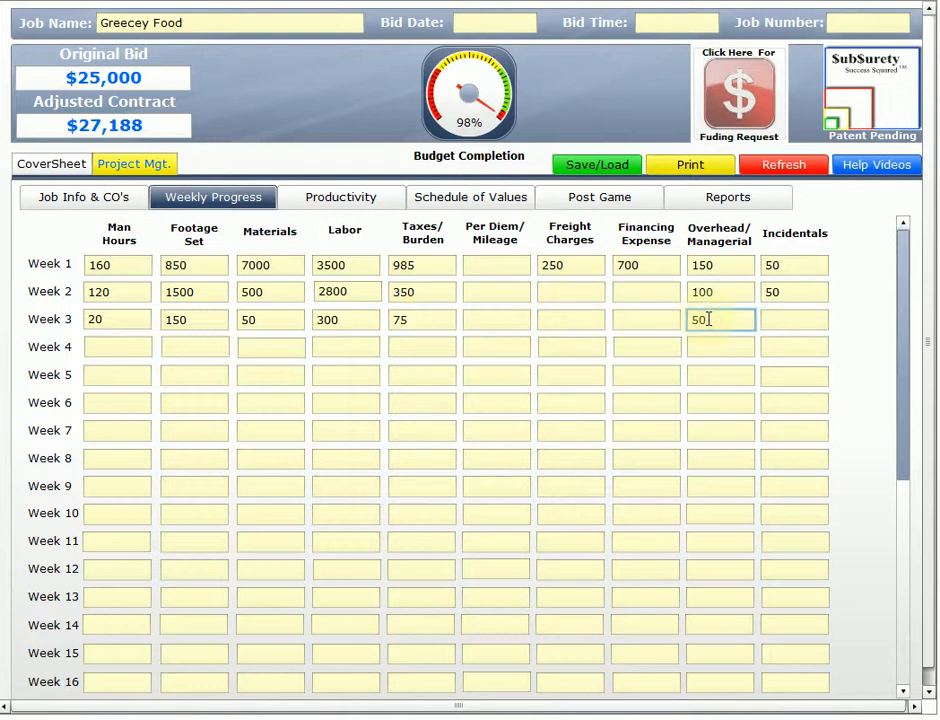
pyautogui.click(804, 316)
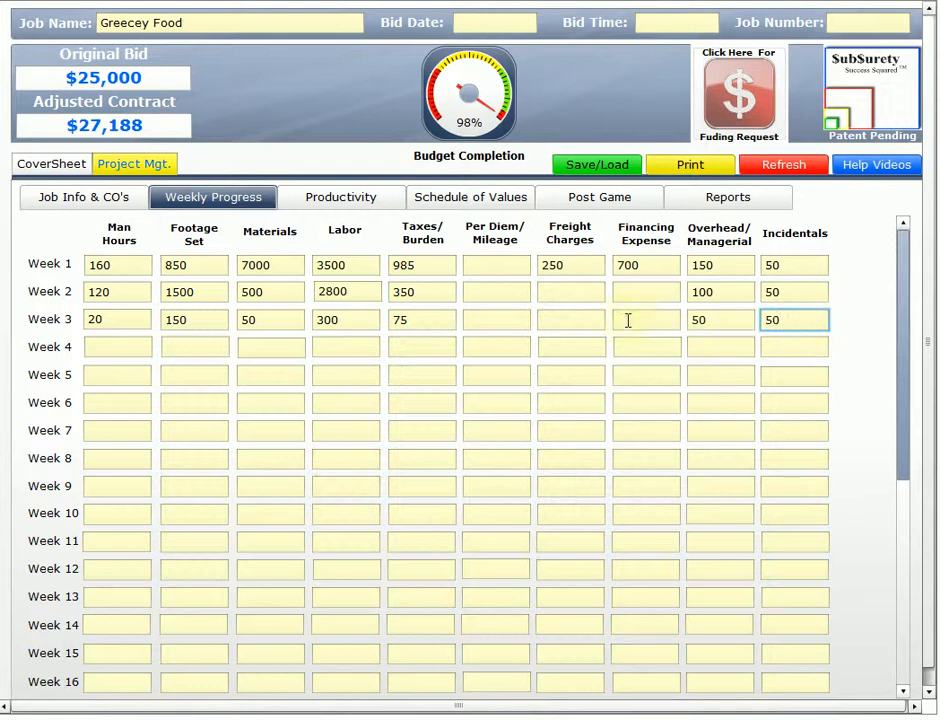
# - Compare the current estimated profit in the Productivity overview with the original estimated profit on the cover sheet
pyautogui.click(329, 206)
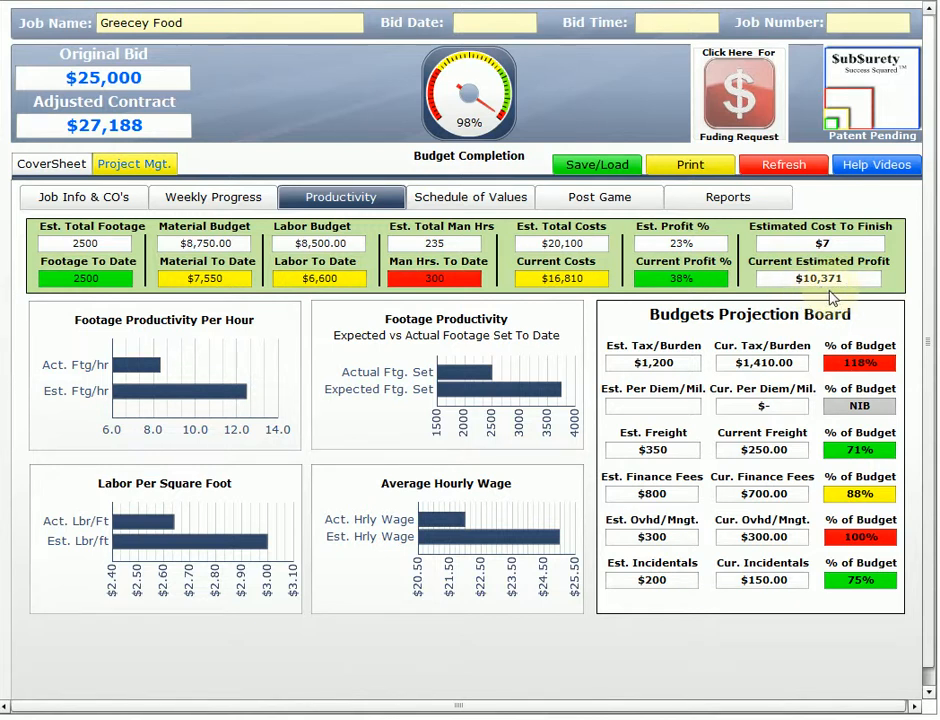
pyautogui.click(61, 166)
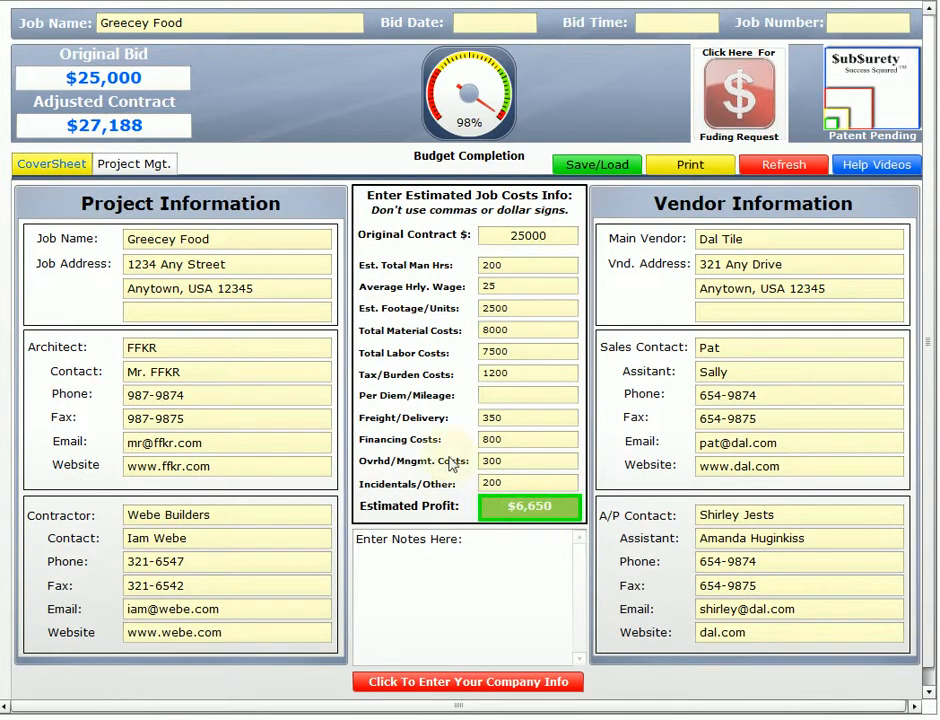
pyautogui.click(140, 165)
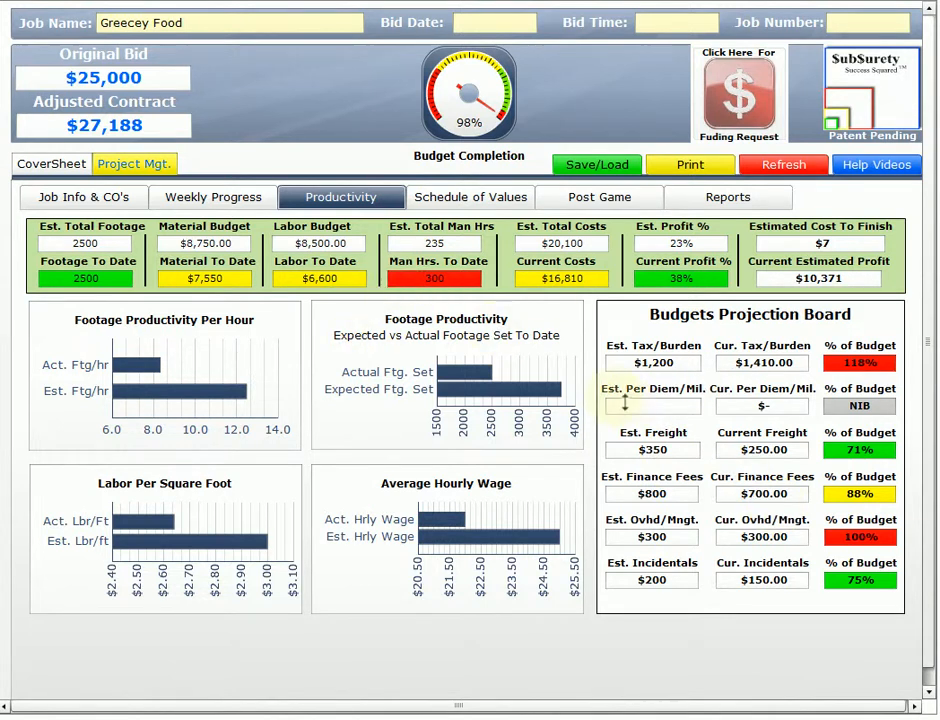
# - Open the Post Game Review and compare the actual and estimated man hours
pyautogui.click(600, 198)
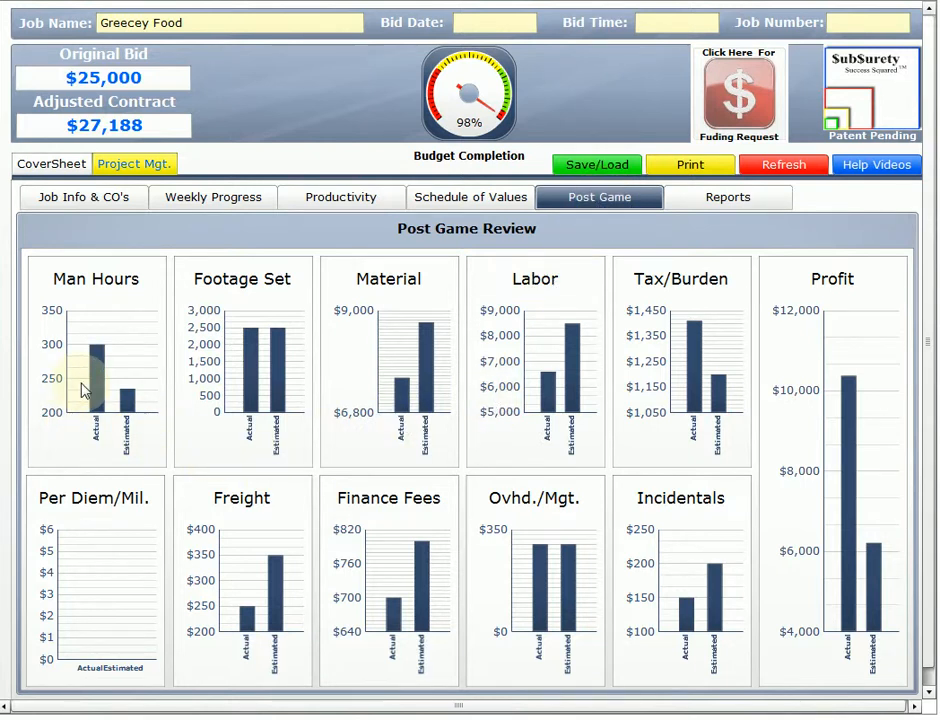
pyautogui.moveTo(97, 378)
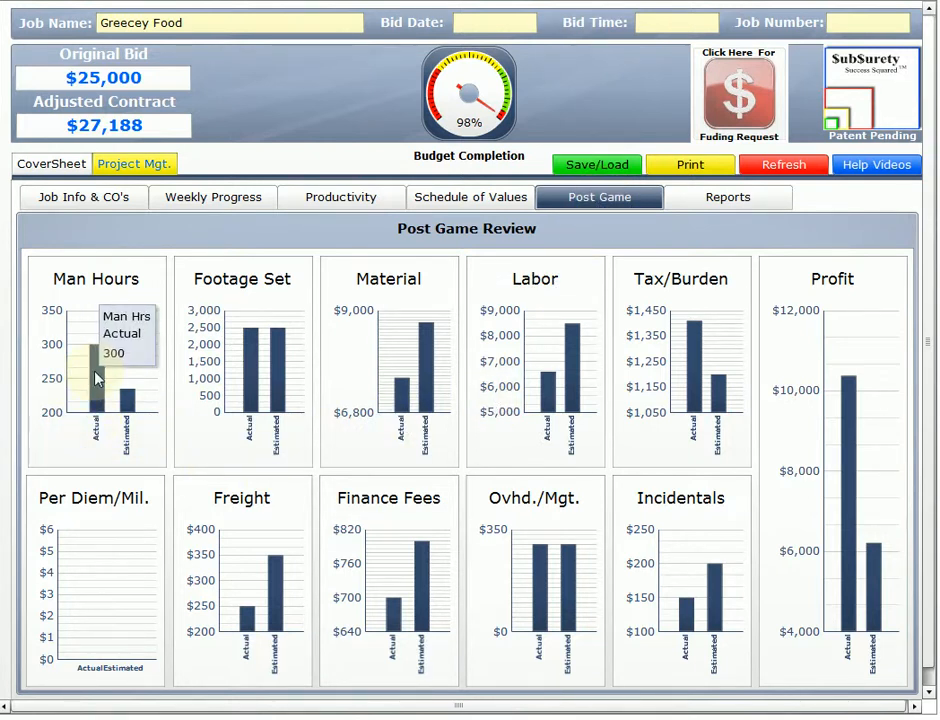
pyautogui.moveTo(130, 398)
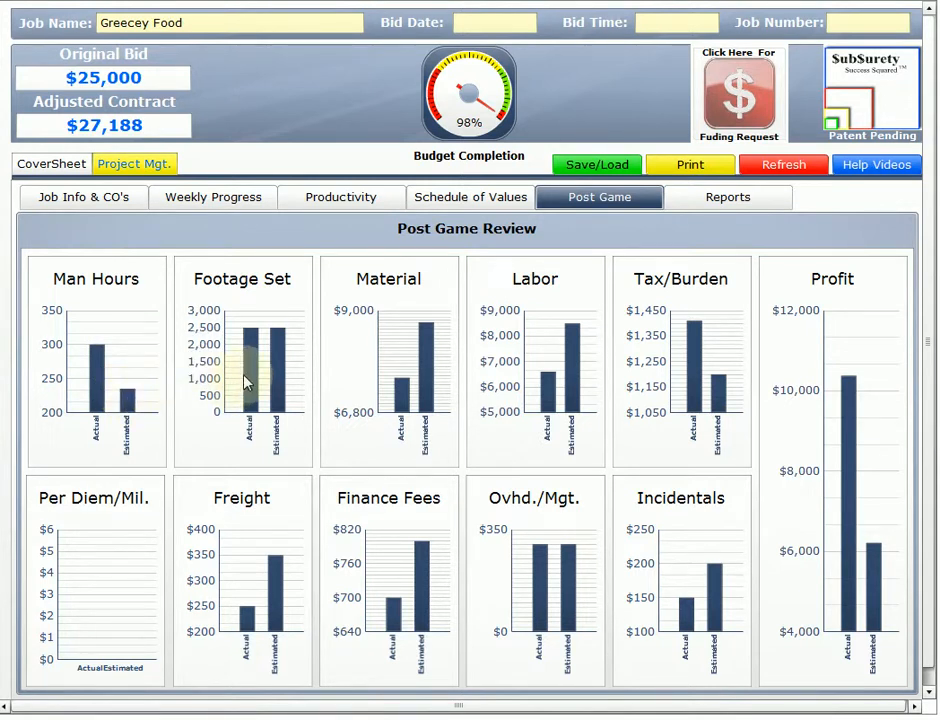
# - Compare the actual and estimated footage, material, labor, tax/burden, freight and profit in the Post Game Review charts
pyautogui.moveTo(253, 378)
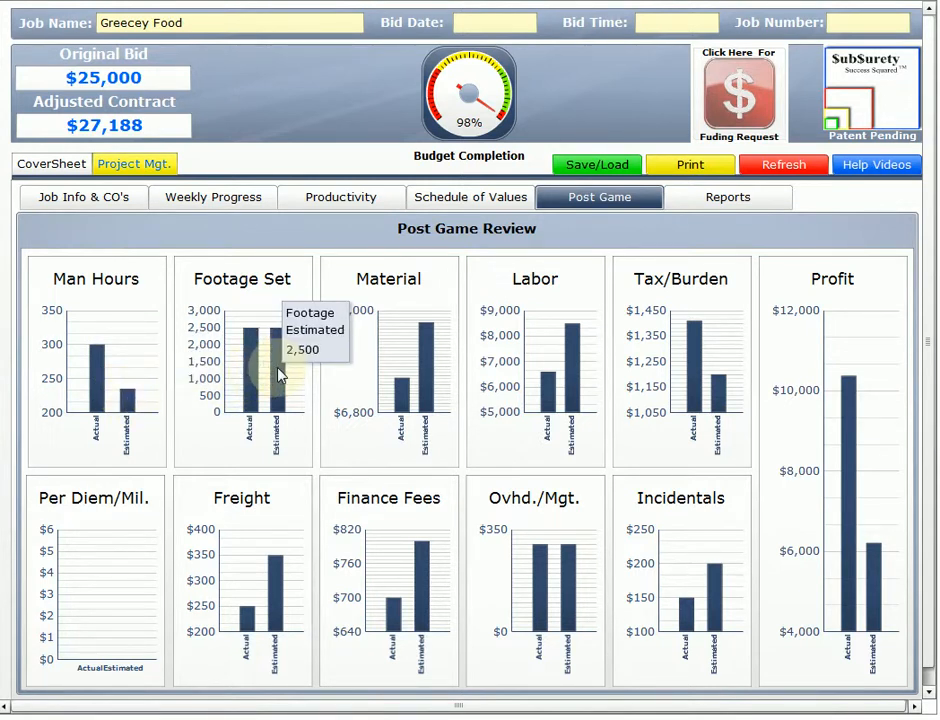
pyautogui.moveTo(400, 392)
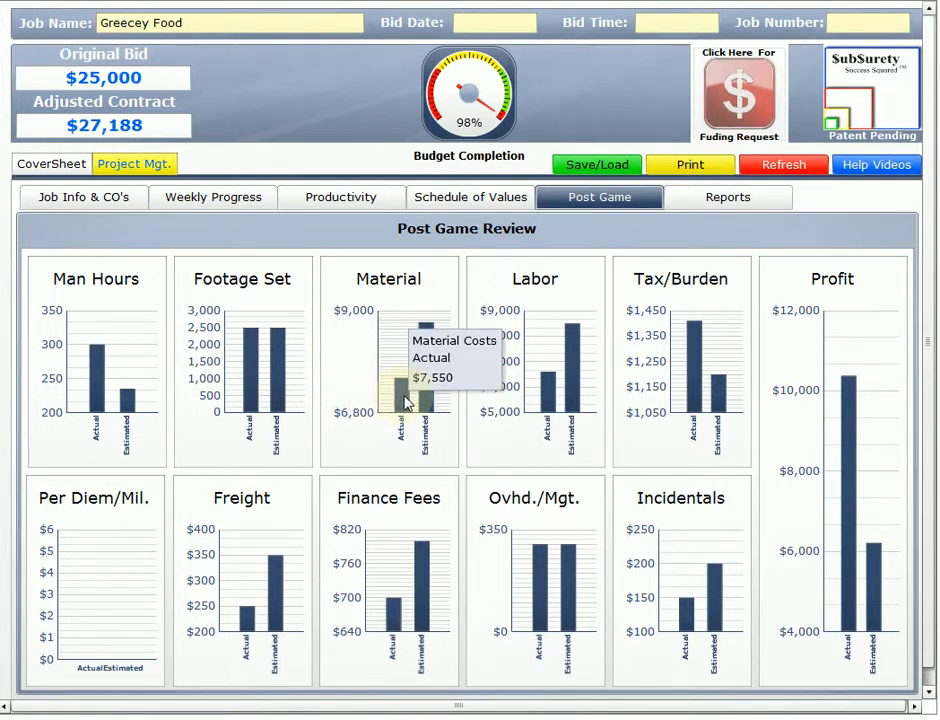
pyautogui.moveTo(427, 399)
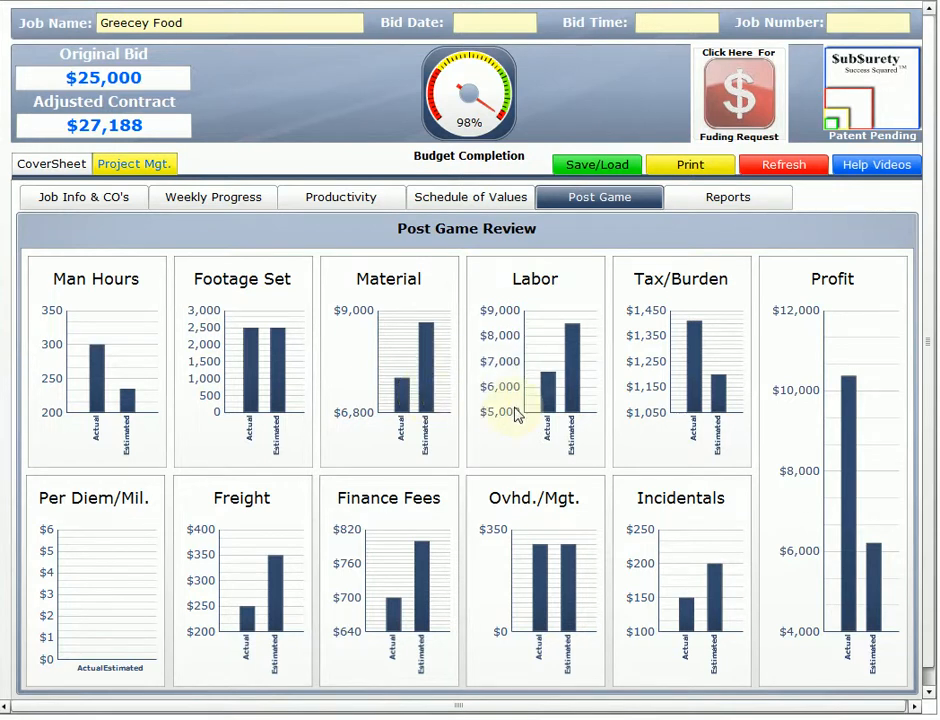
pyautogui.moveTo(547, 398)
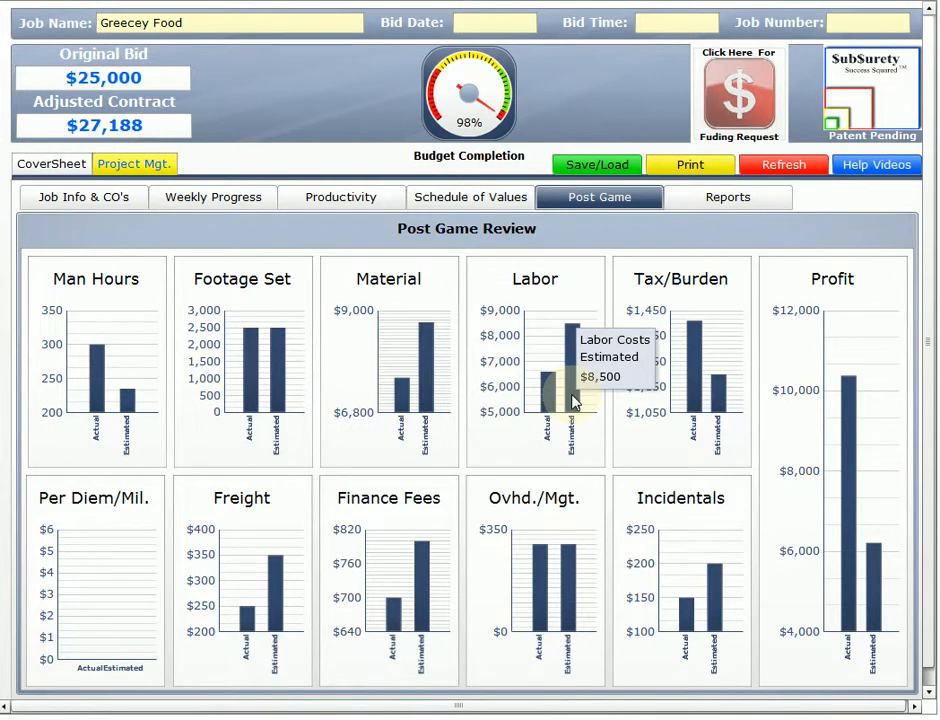
pyautogui.moveTo(697, 381)
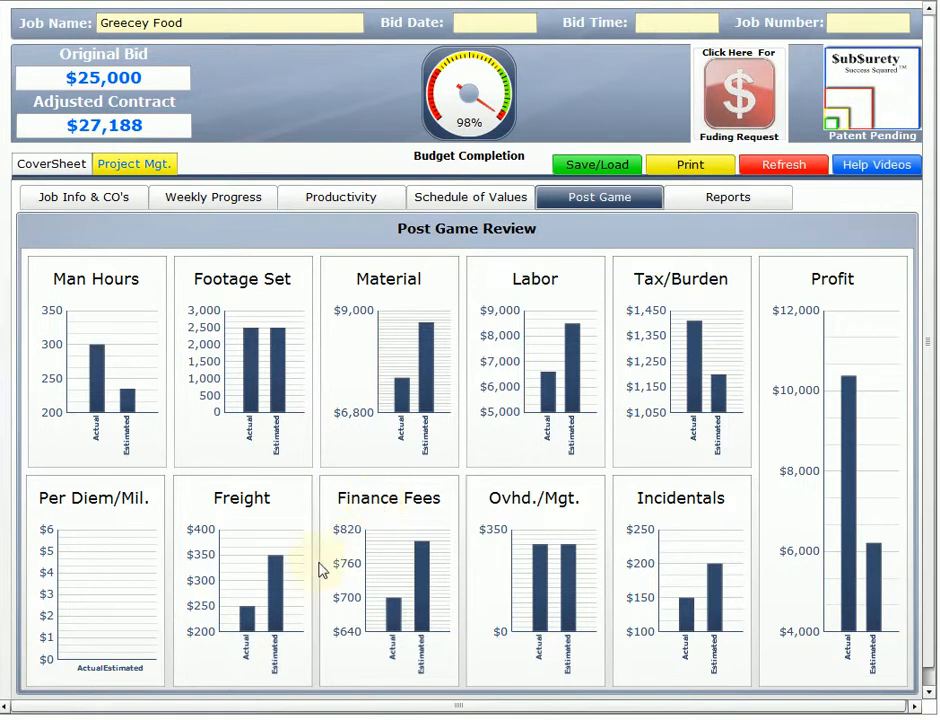
pyautogui.moveTo(245, 620)
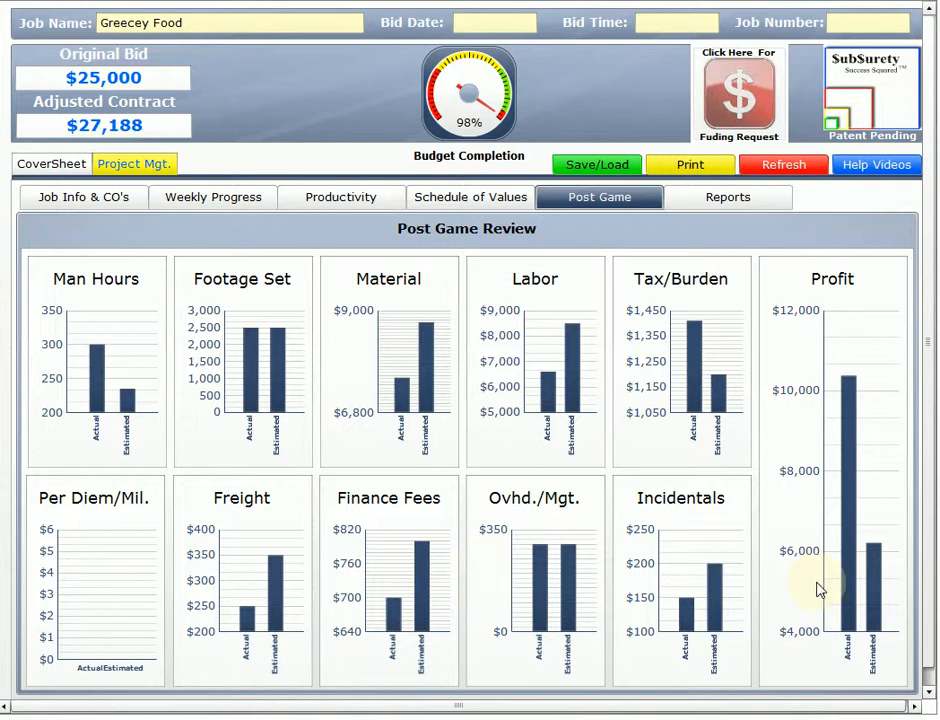
pyautogui.moveTo(853, 589)
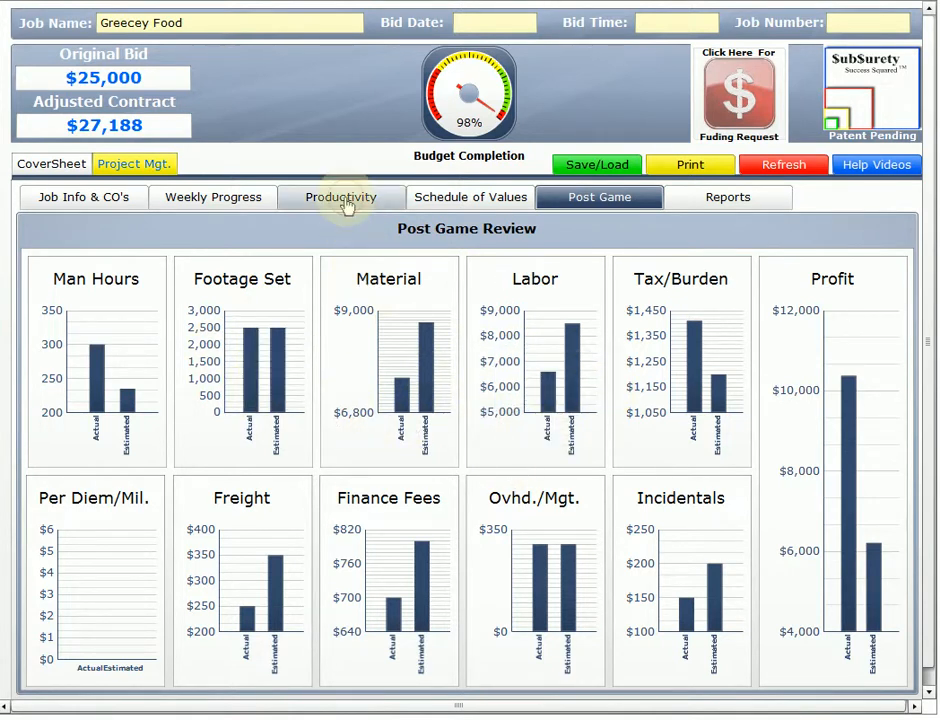
# - Look over the Productivity overview, Schedule of Values and Reports pages, ending back on the Schedule of Values
pyautogui.click(345, 203)
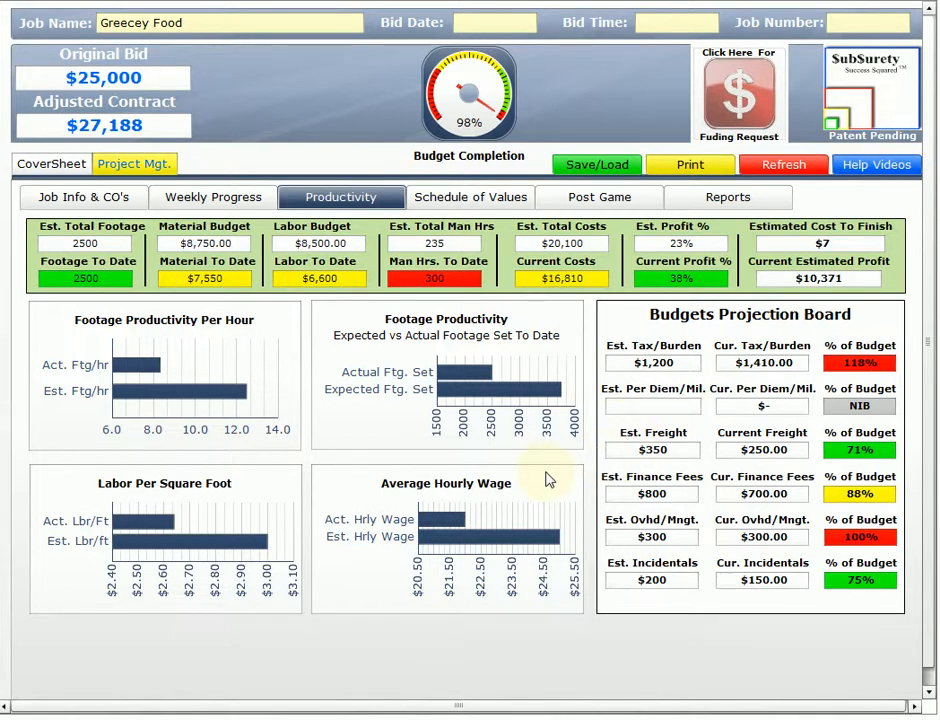
pyautogui.click(478, 206)
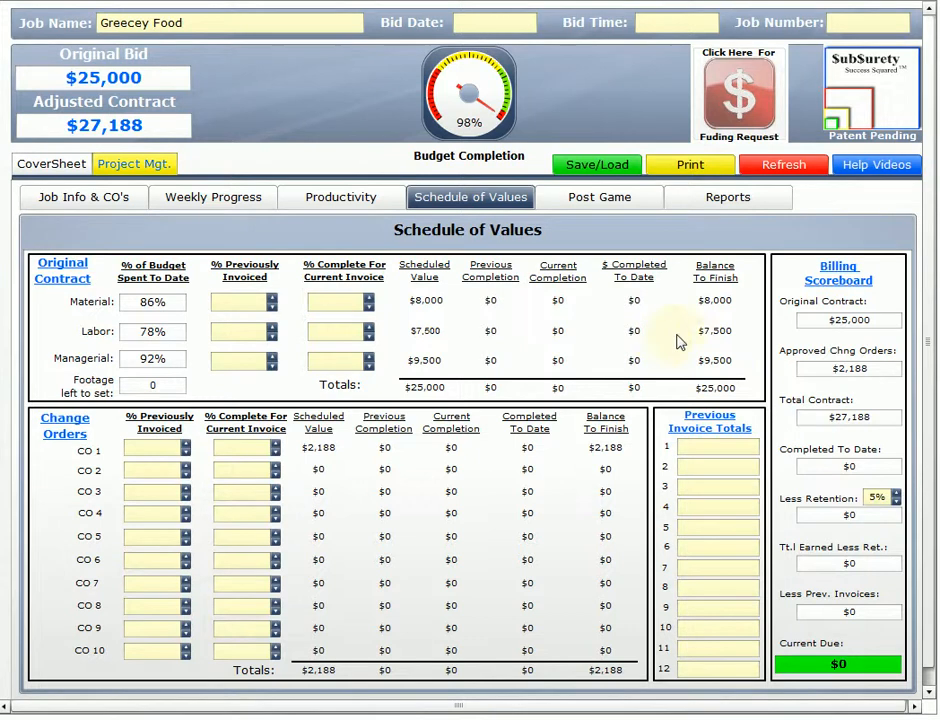
pyautogui.click(718, 204)
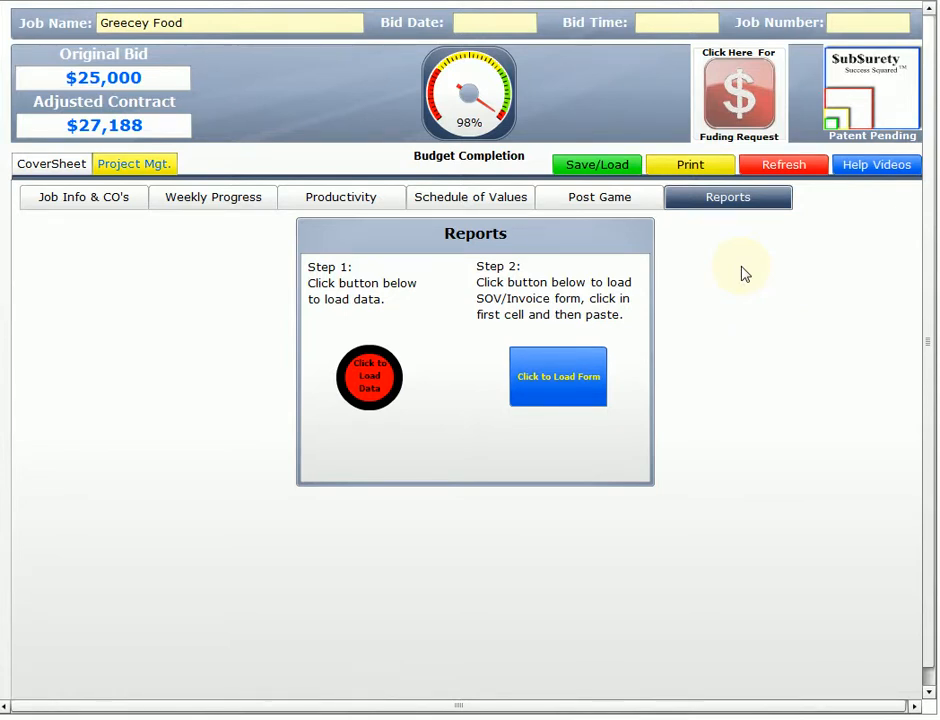
pyautogui.click(478, 205)
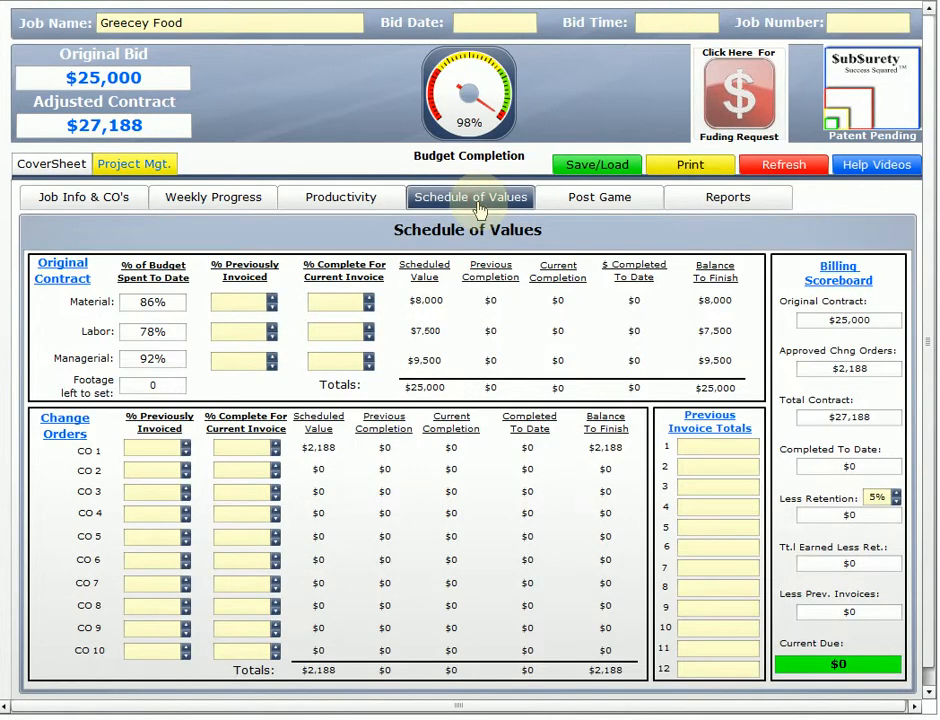